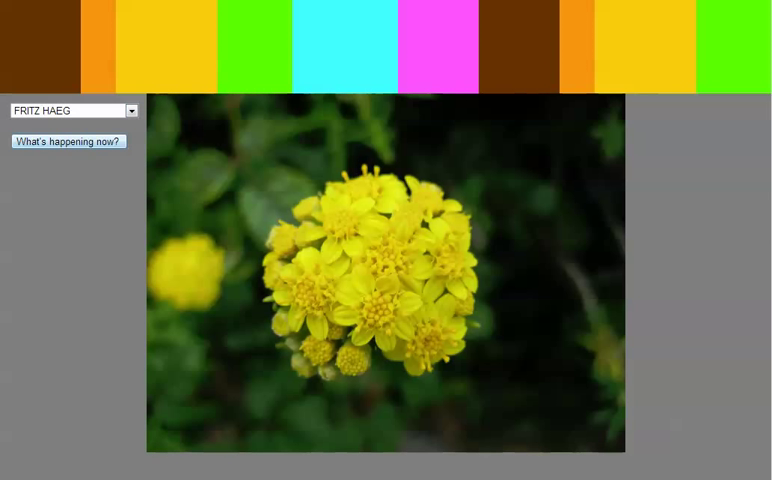
Step: Switch the banner through the Animal Estates, gardenlab and Edible Estates colour themes
{"action": "left_click", "coordinate": [40, 40]}
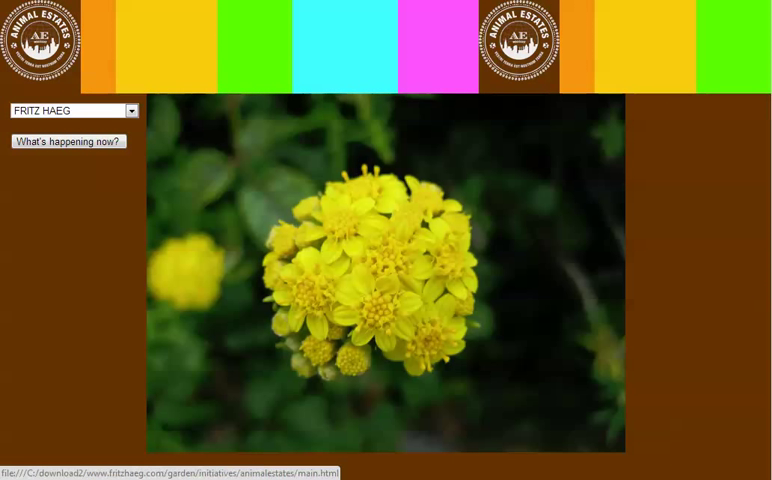
{"action": "left_click", "coordinate": [98, 45]}
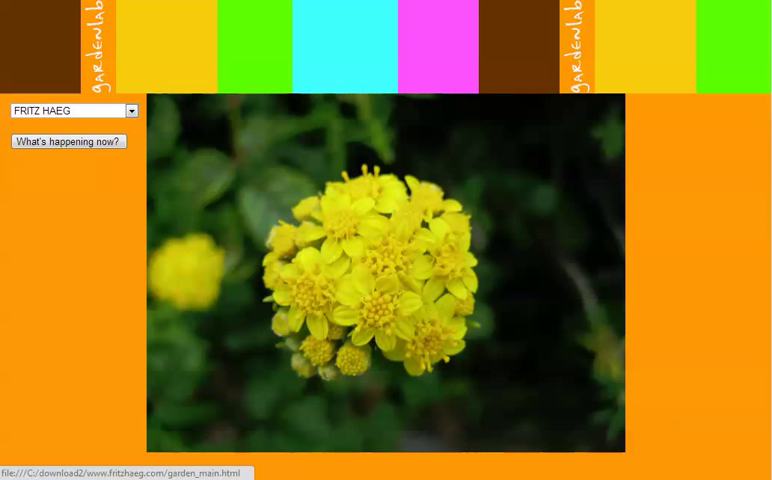
{"action": "left_click", "coordinate": [167, 45]}
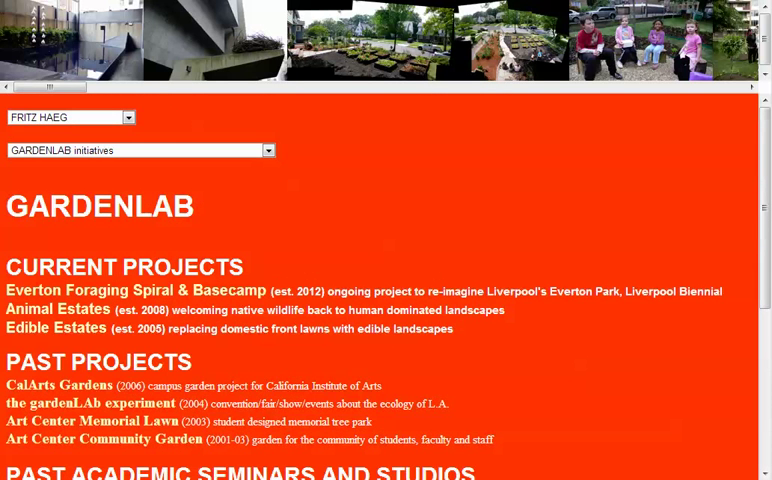
Step: Expand the GARDENLAB initiatives list, then close it without choosing a project
{"action": "left_click", "coordinate": [268, 150]}
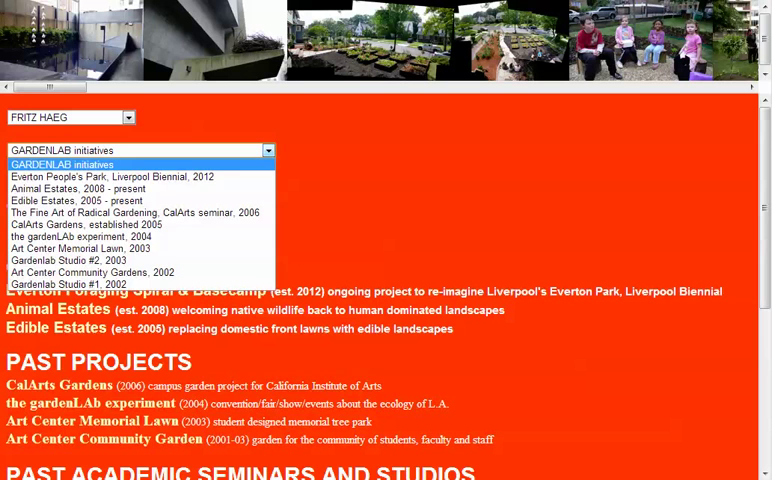
{"action": "key", "text": "Escape"}
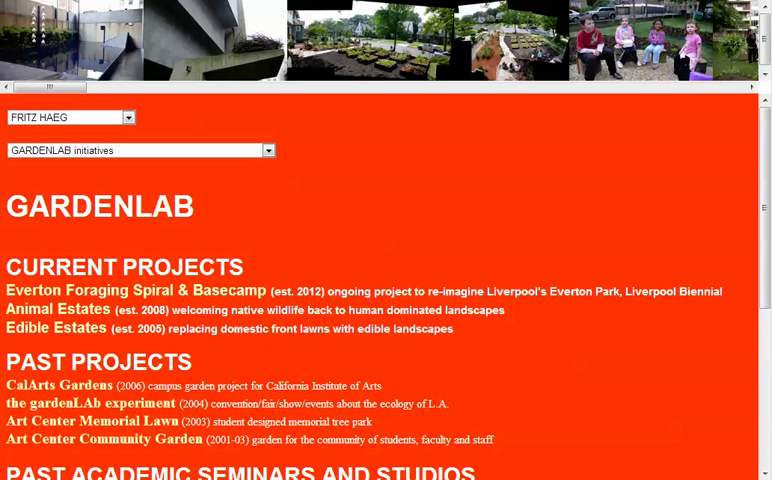